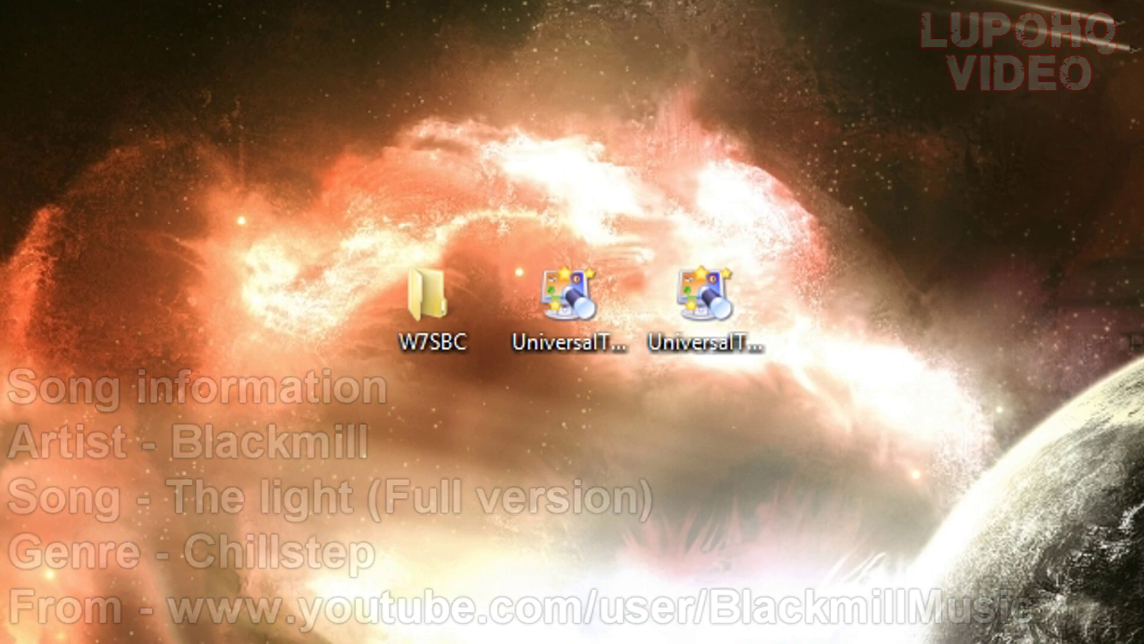
- Compare the UniversalThemePatcher-x64 and -x86 files, ending on the x64 one
left_click(563, 272)
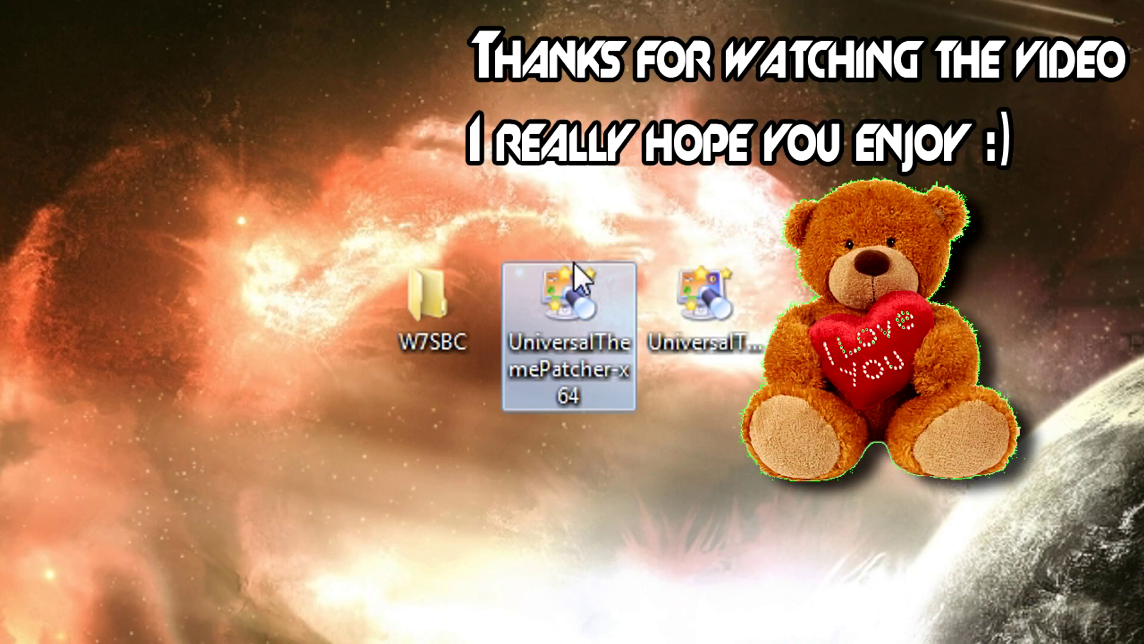
left_click(717, 292)
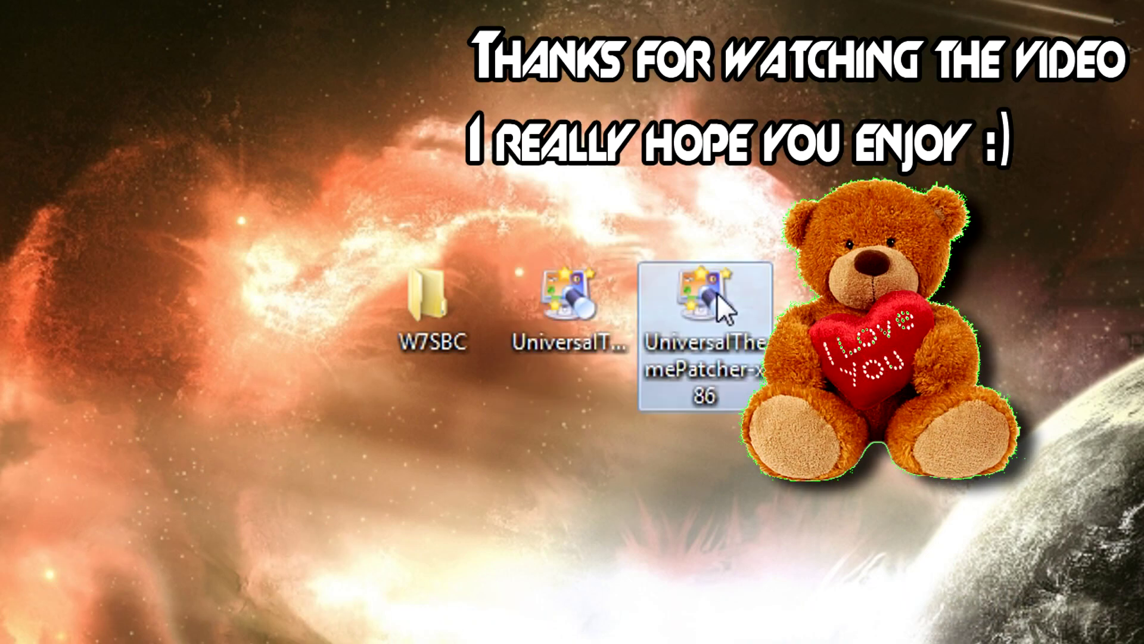
left_click(543, 279)
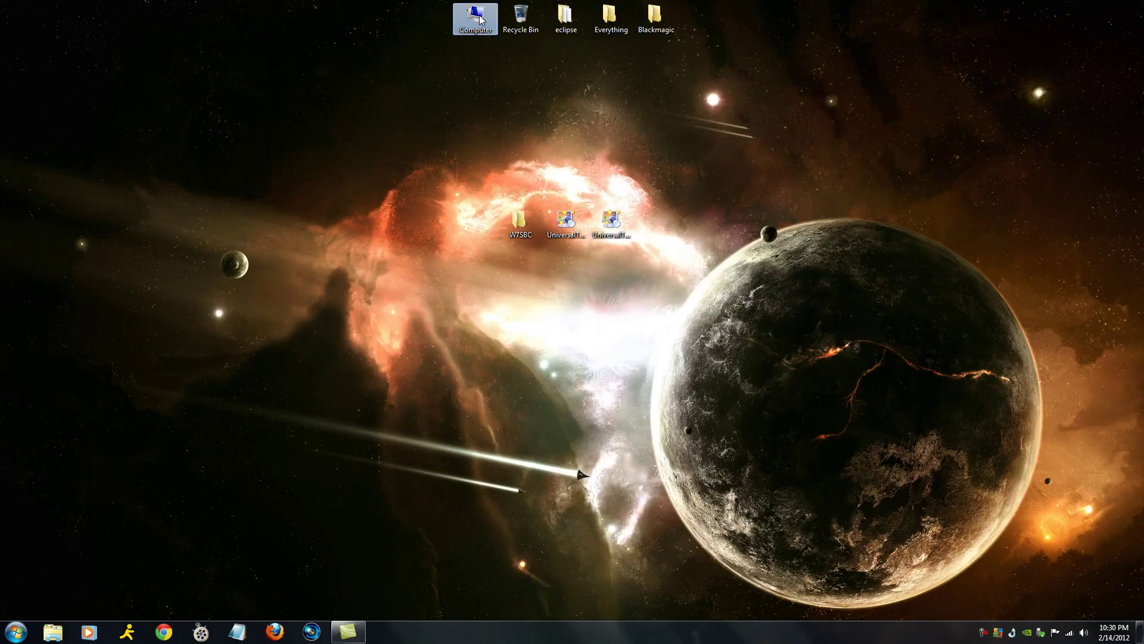
- Check Computer's system properties to confirm a 64-bit operating system
right_click(481, 19)
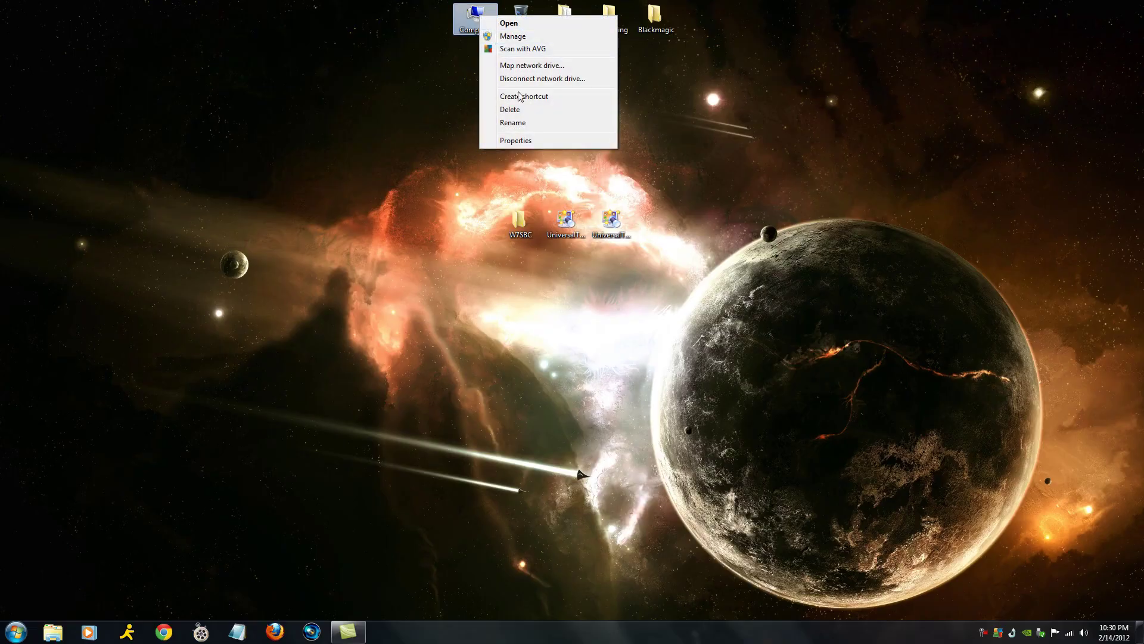
left_click(518, 142)
scroll(691, 77, "up", 1)
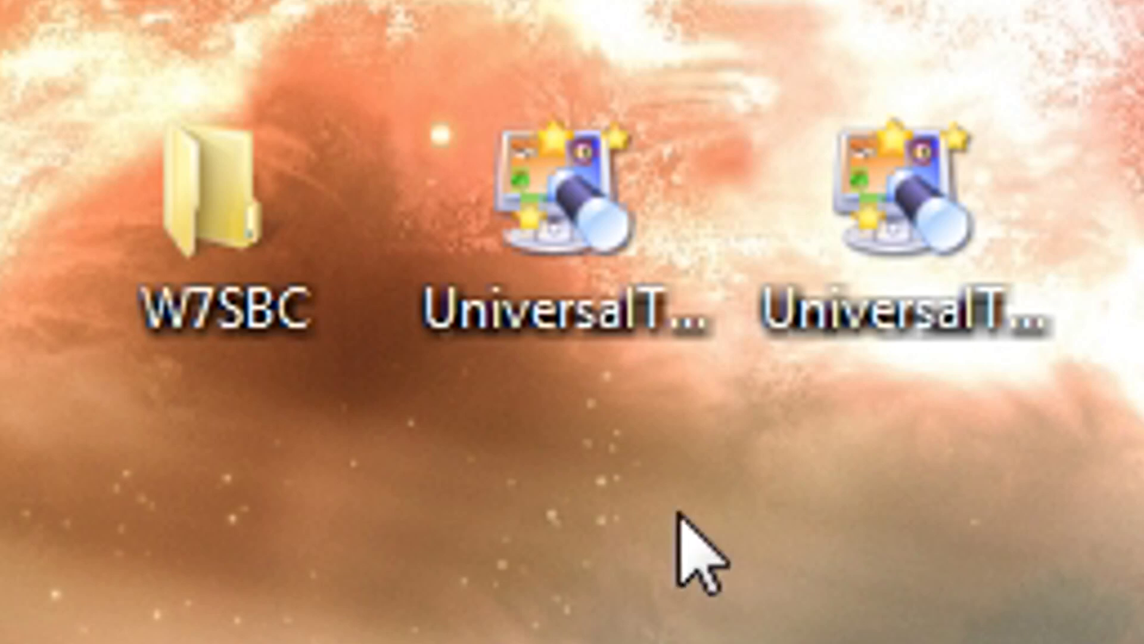
- Compare both patcher files and select UniversalThemePatcher-x64, version 1.5.0.22
left_click(710, 287)
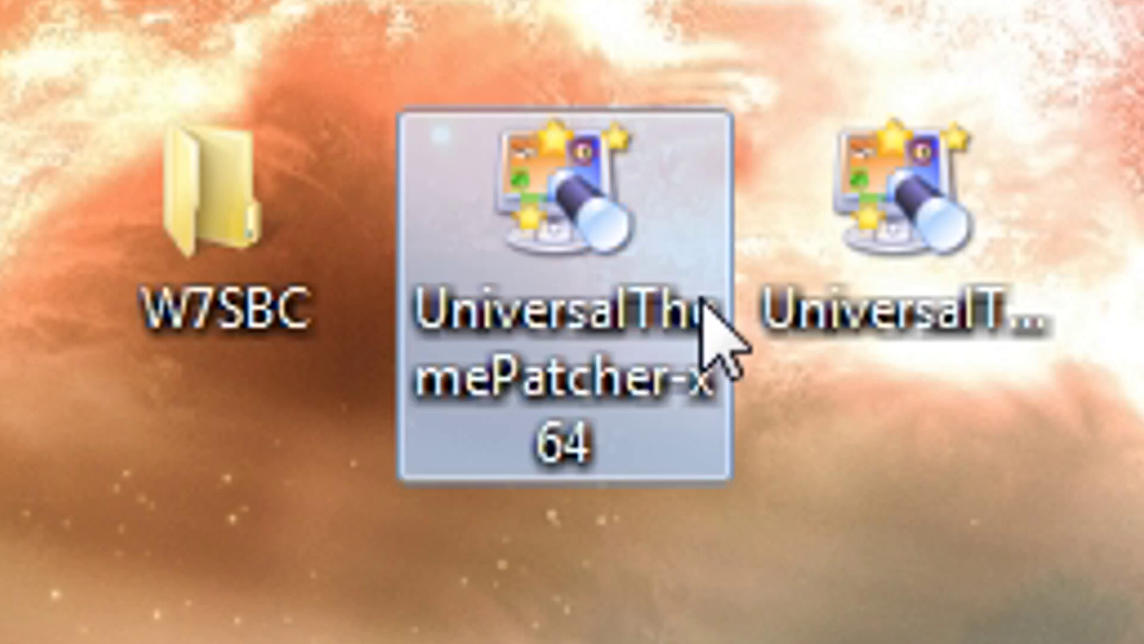
left_click(1006, 182)
left_click(617, 176)
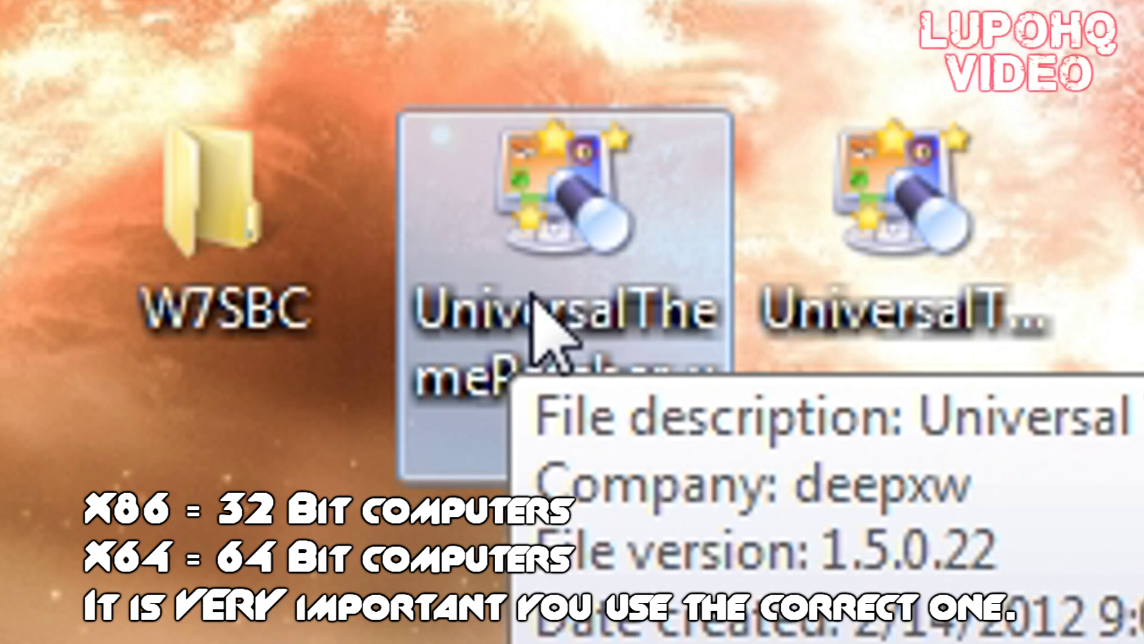
- Run the x64 patcher as administrator with English as the interface language
right_click(532, 298)
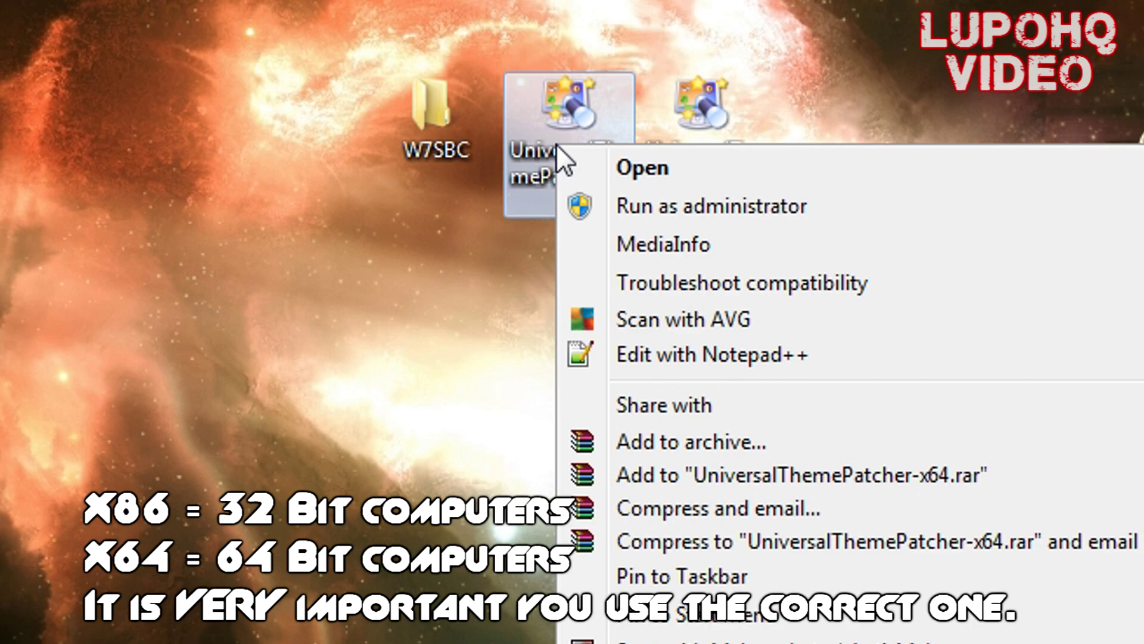
left_click(738, 202)
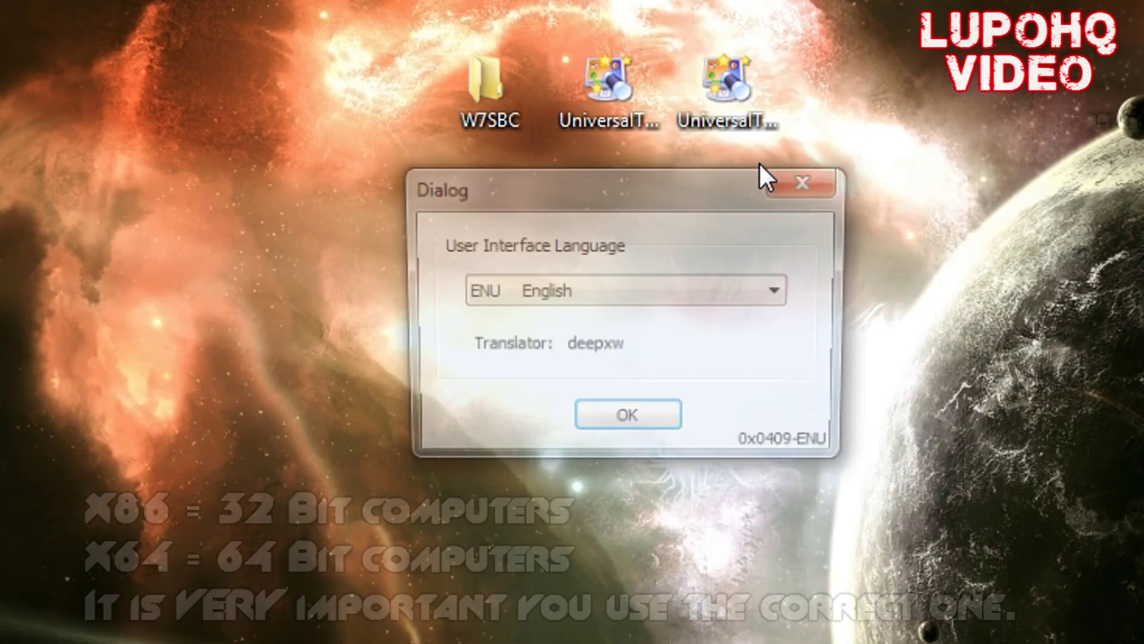
left_click(629, 286)
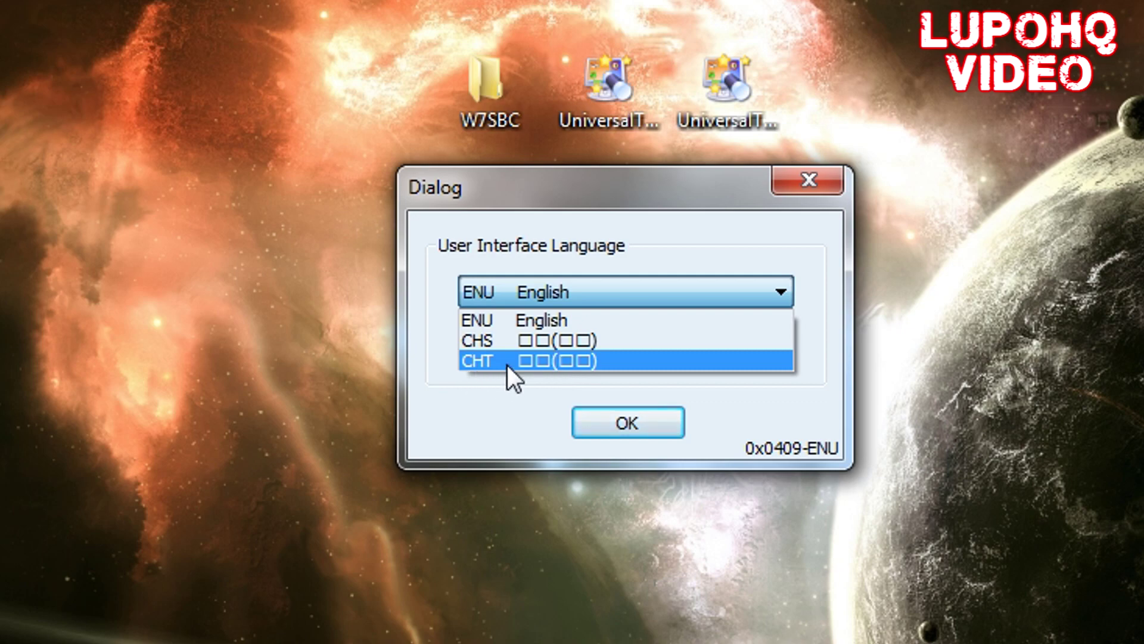
left_click(493, 426)
left_click(611, 420)
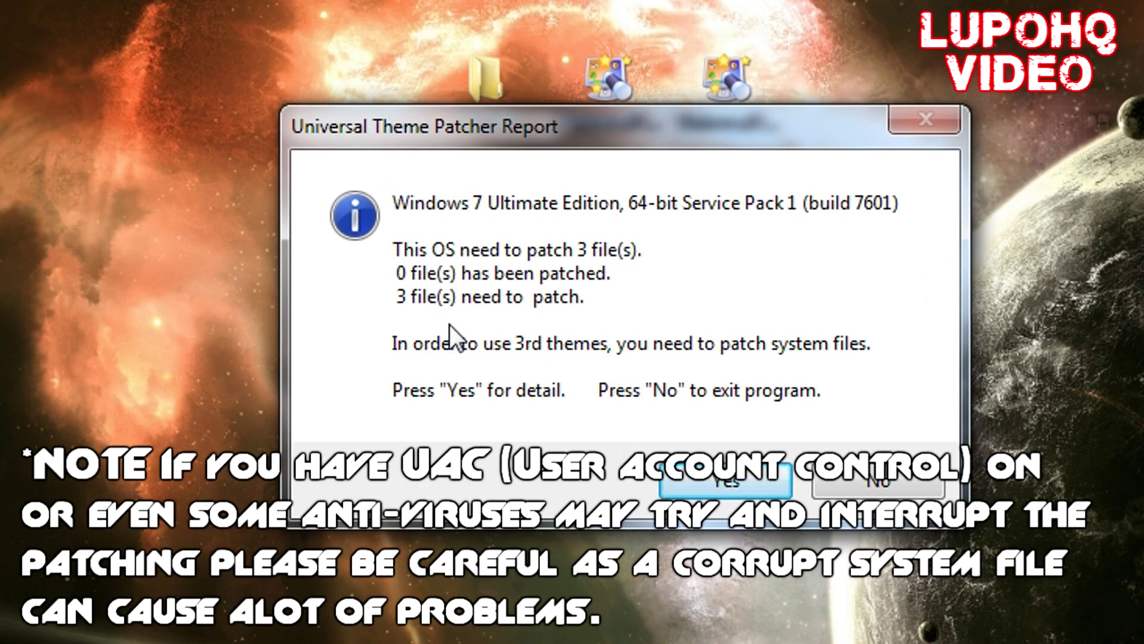
- Patch themeservice.dll, themeui.dll and uxtheme.dll, acknowledging the success message
left_click(725, 480)
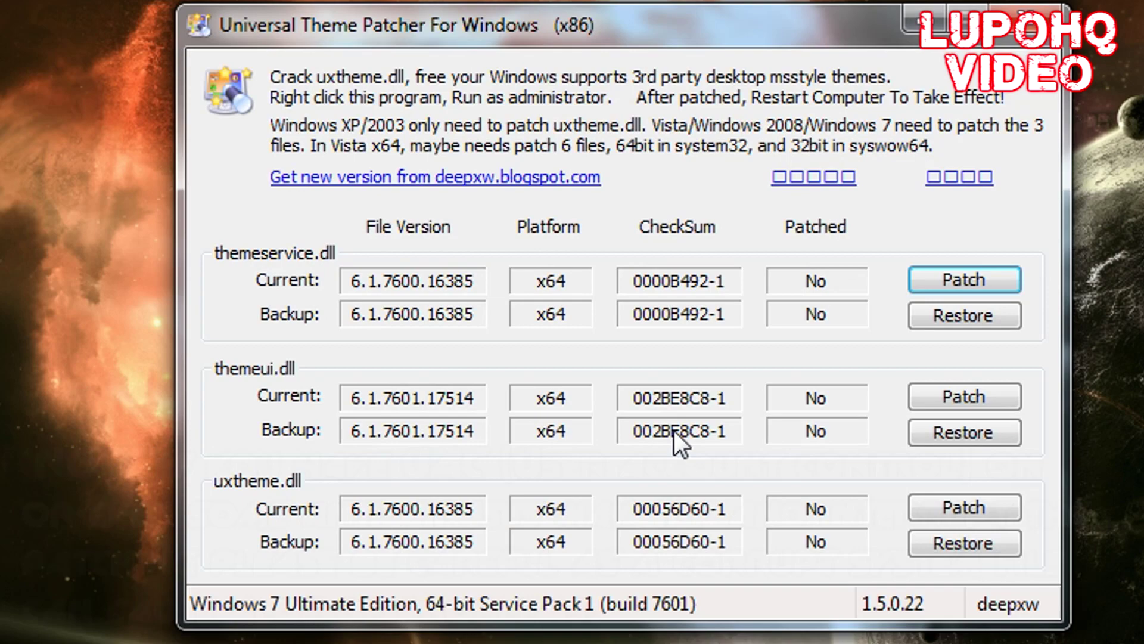
left_click(948, 283)
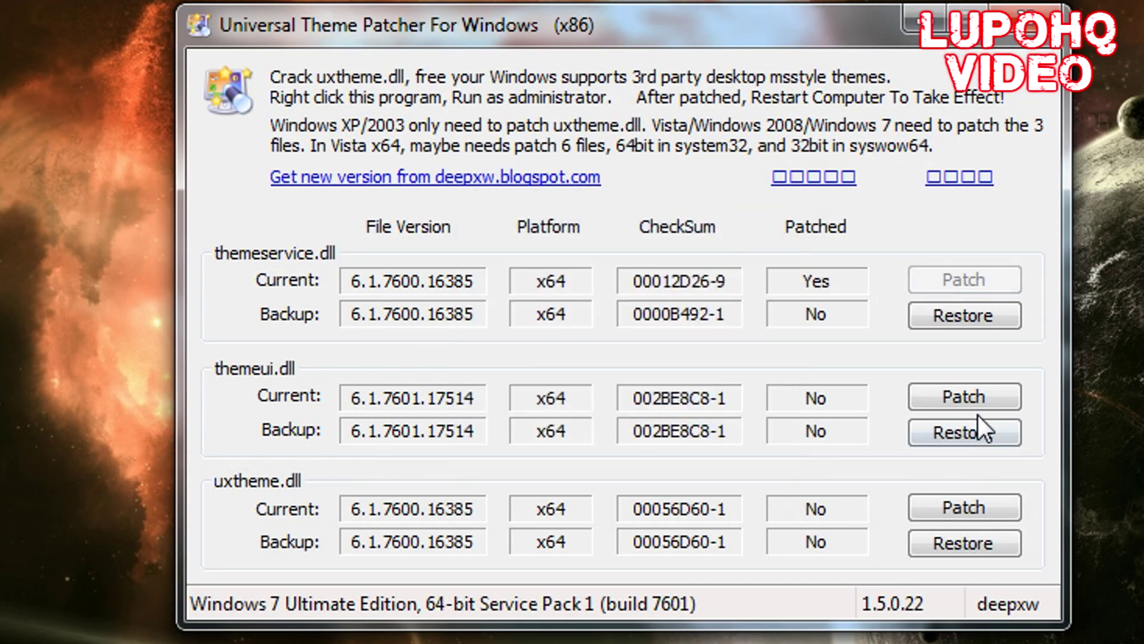
left_click(969, 398)
key("Return")
left_click(964, 506)
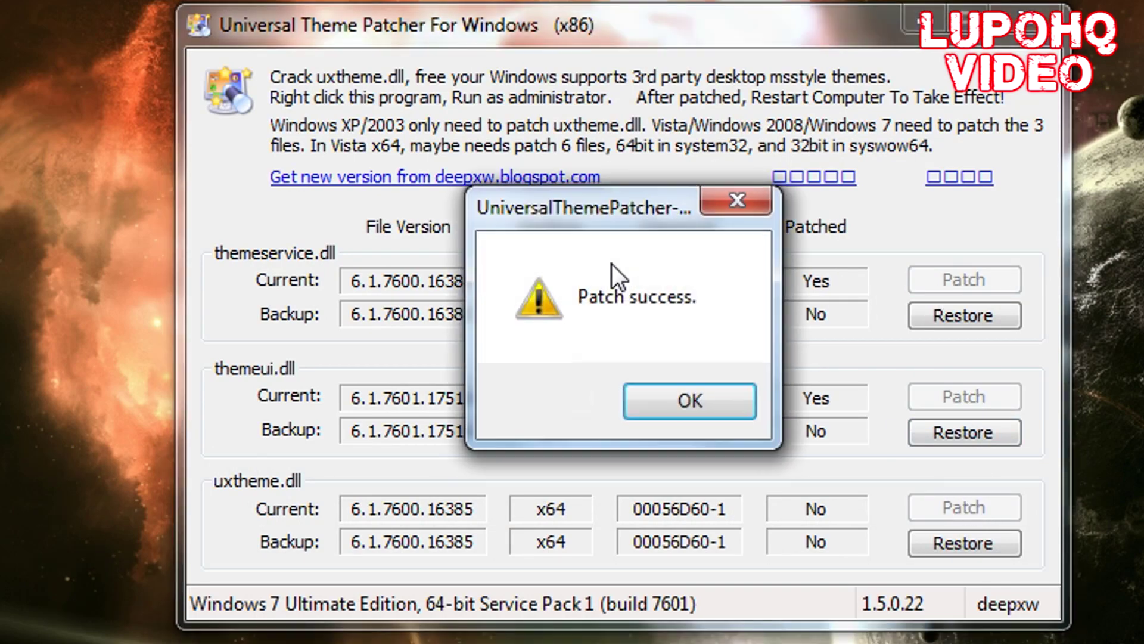
left_click(712, 401)
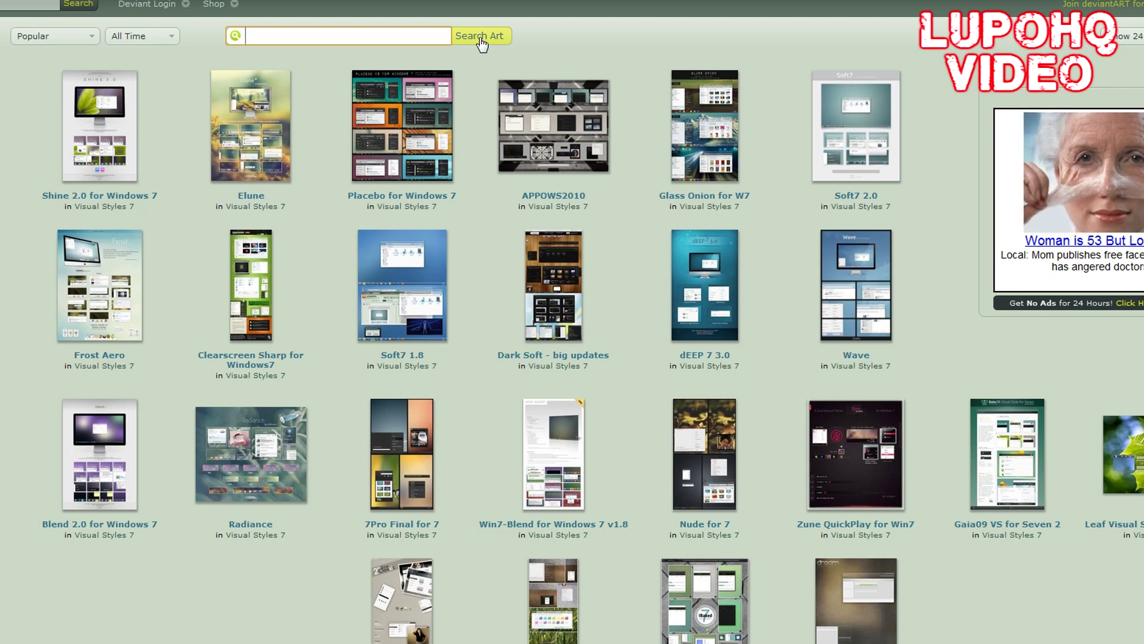
- Set the Visual Styles 7 gallery's time range to All Time
left_click(161, 38)
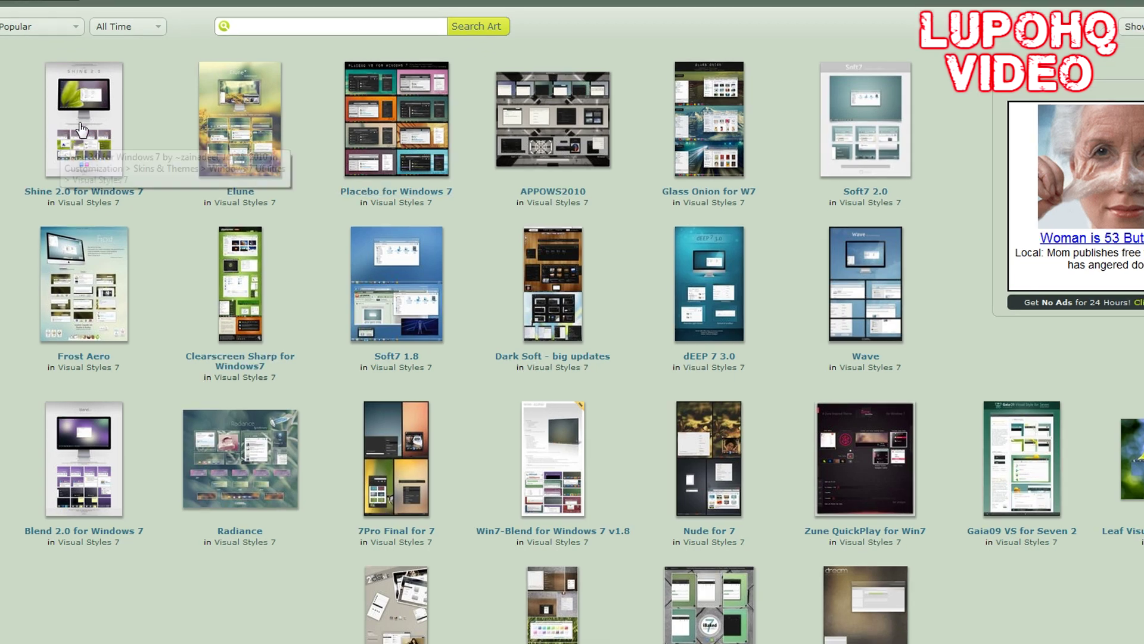
left_click(142, 35)
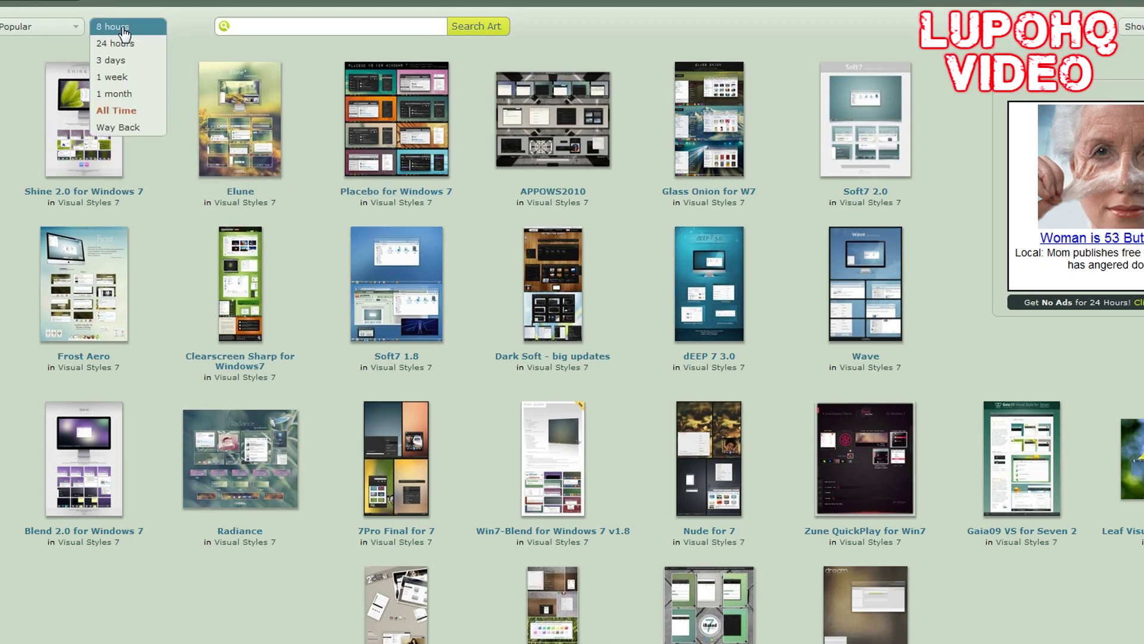
left_click(117, 110)
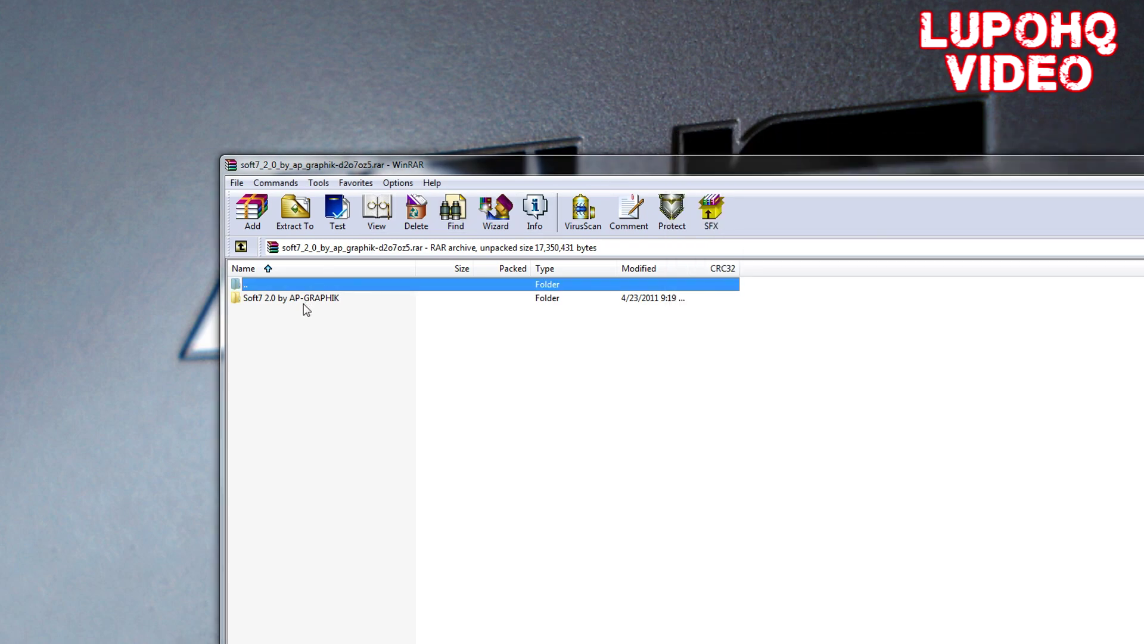
- Drag the Soft7 2.0 by AP-GRAPHIK folder out of WinRAR onto the desktop
left_click(303, 301)
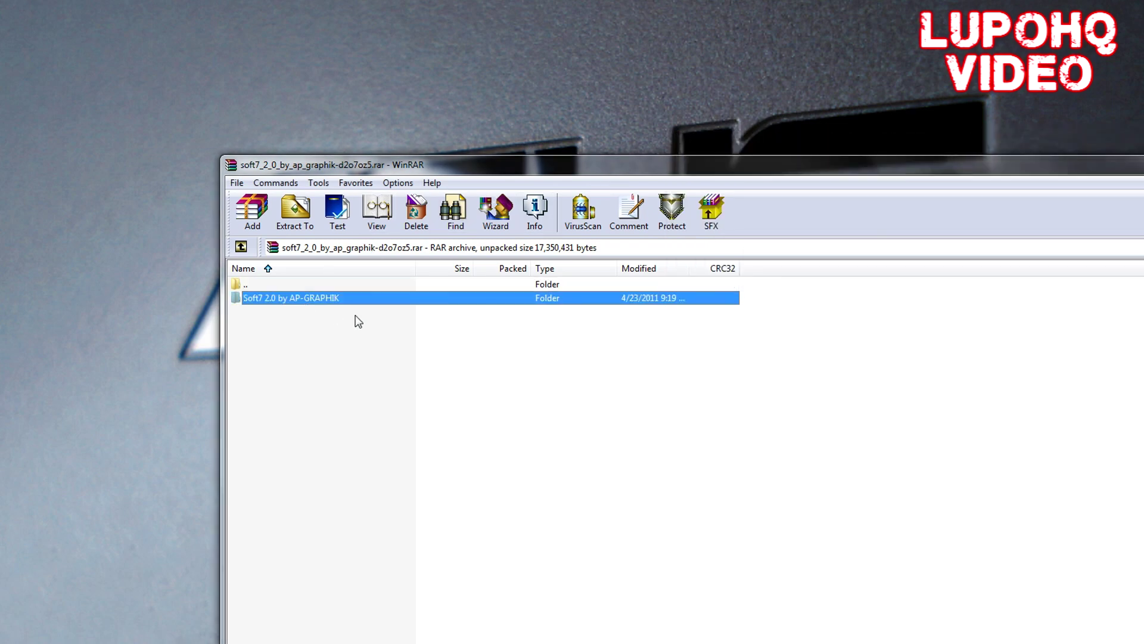
left_click_drag(316, 306, 157, 325)
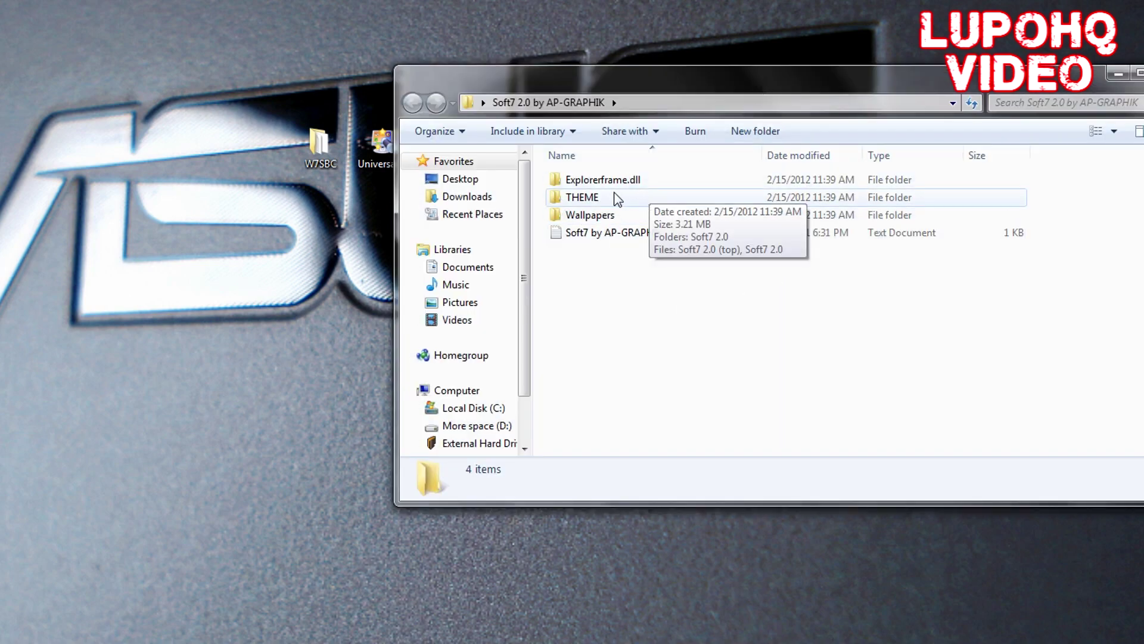
- Open the Soft7 THEME folder, then navigate another window to C:\Windows\Resources\Themes
double_click(581, 199)
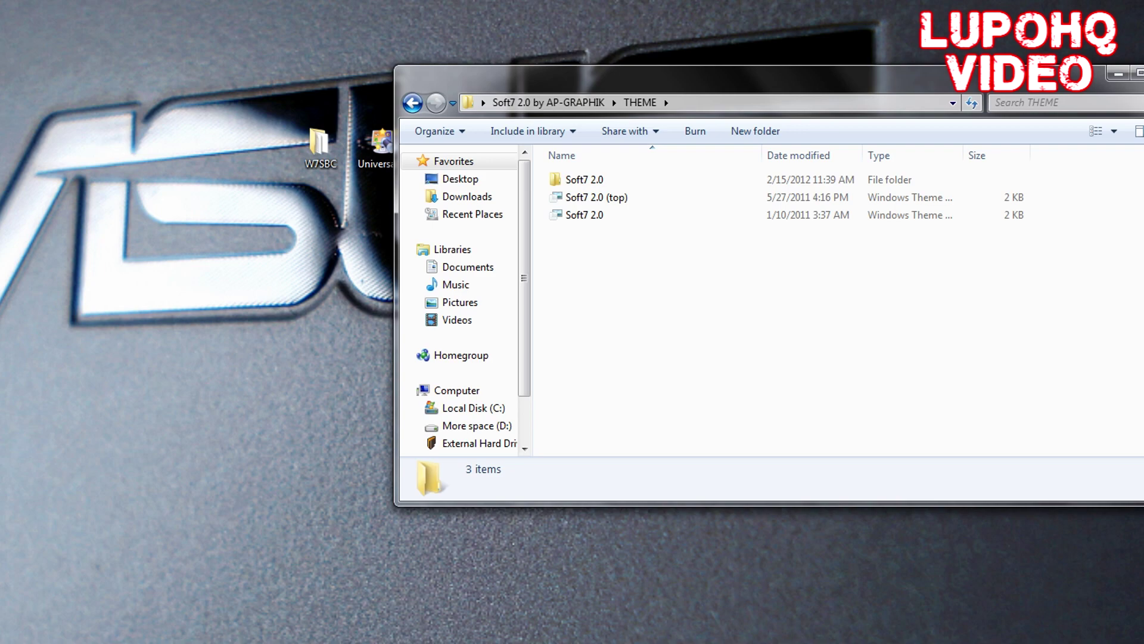
left_click(456, 391)
double_click(625, 195)
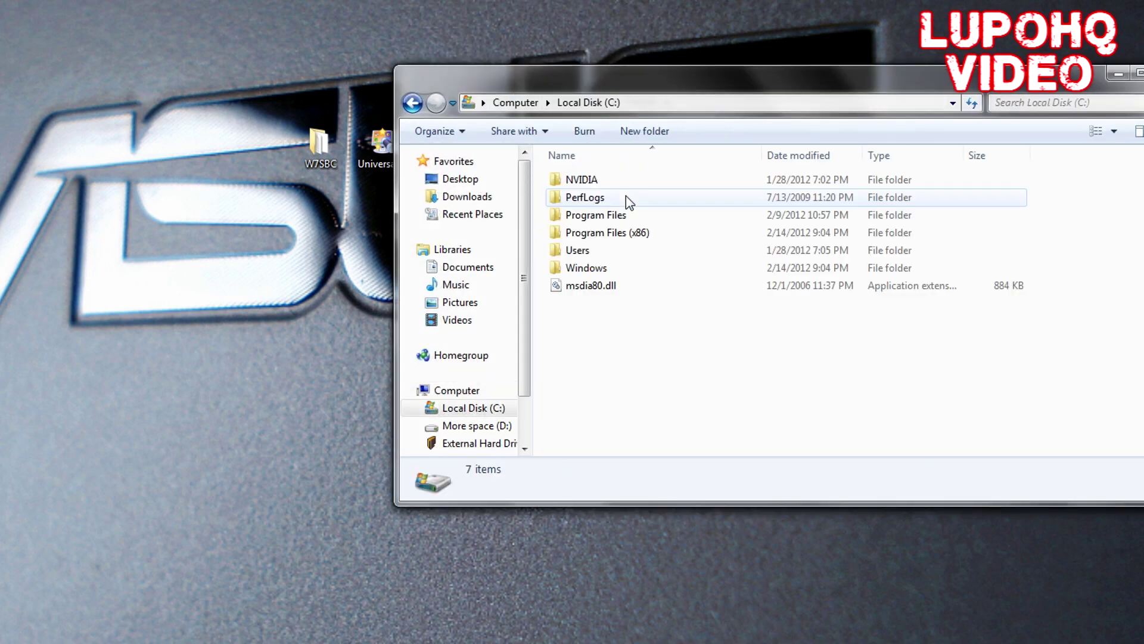
double_click(610, 267)
scroll(611, 260, "down", 5)
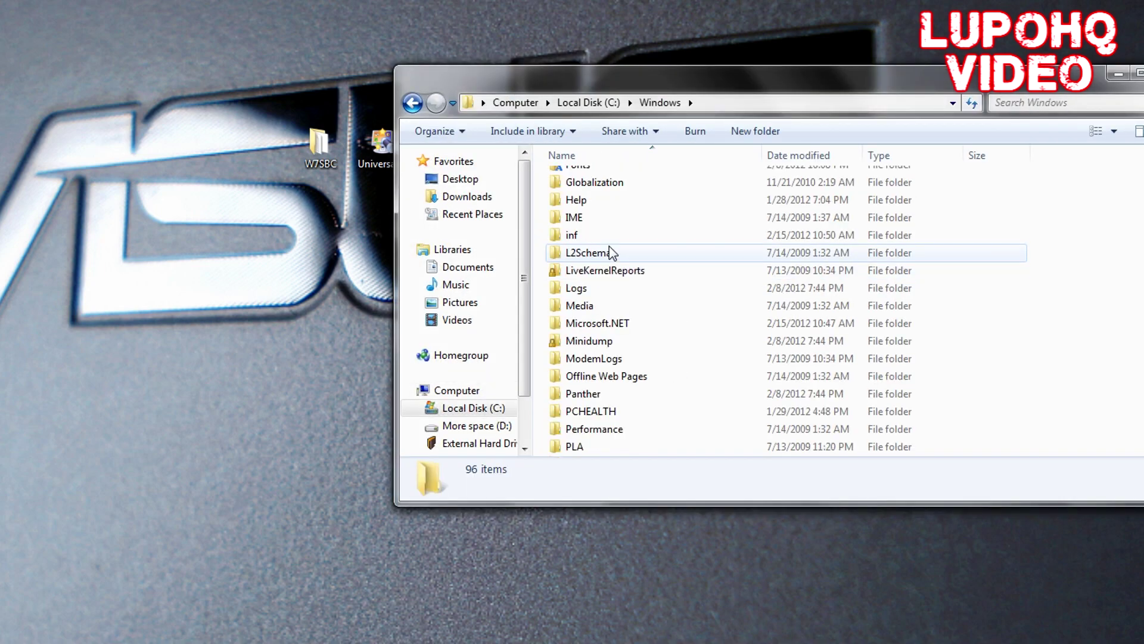
scroll(611, 252, "down", 2)
scroll(631, 427, "down", 1)
double_click(626, 430)
double_click(593, 200)
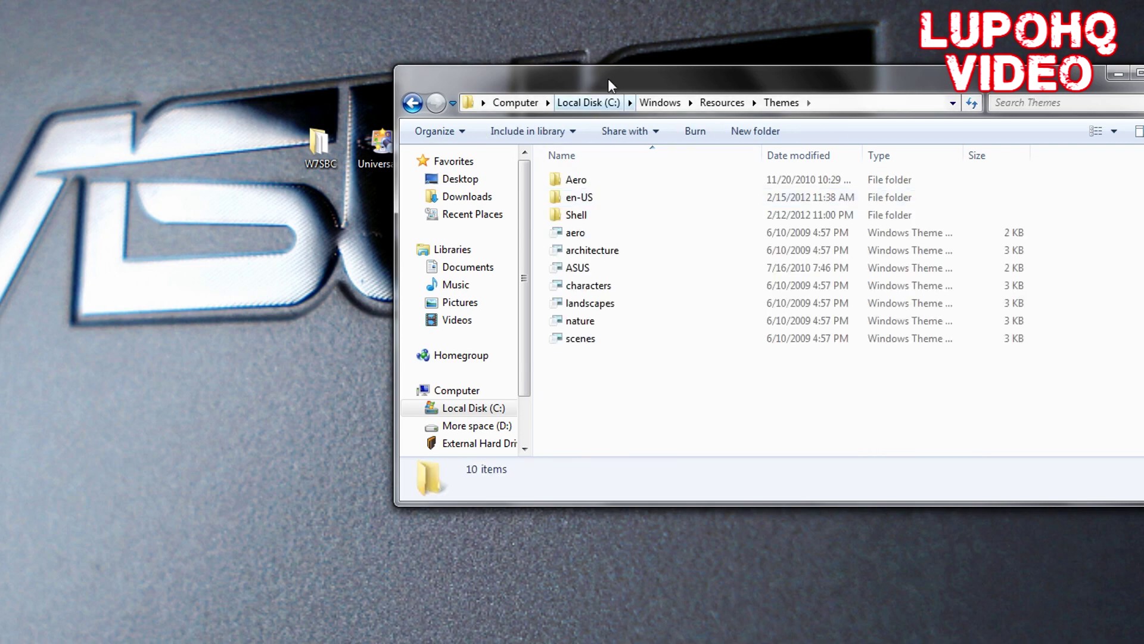
- Snap Themes to the left half and move the three Soft7 2.0 items into it
left_click_drag(608, 77, 1, 168)
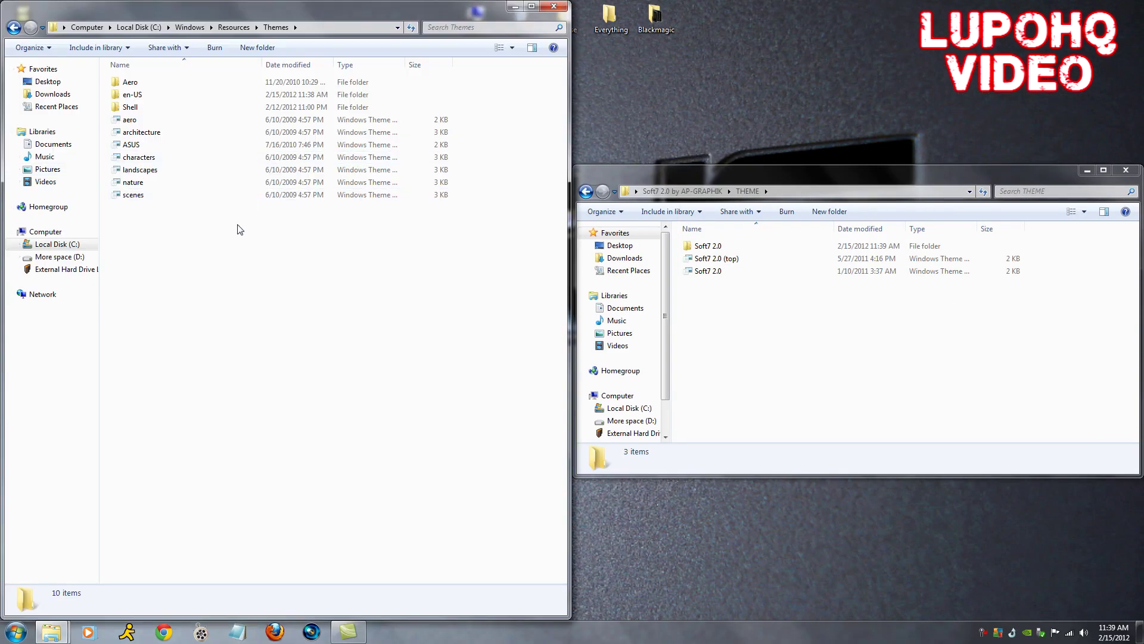
left_click_drag(792, 325, 281, 274)
left_click(281, 274)
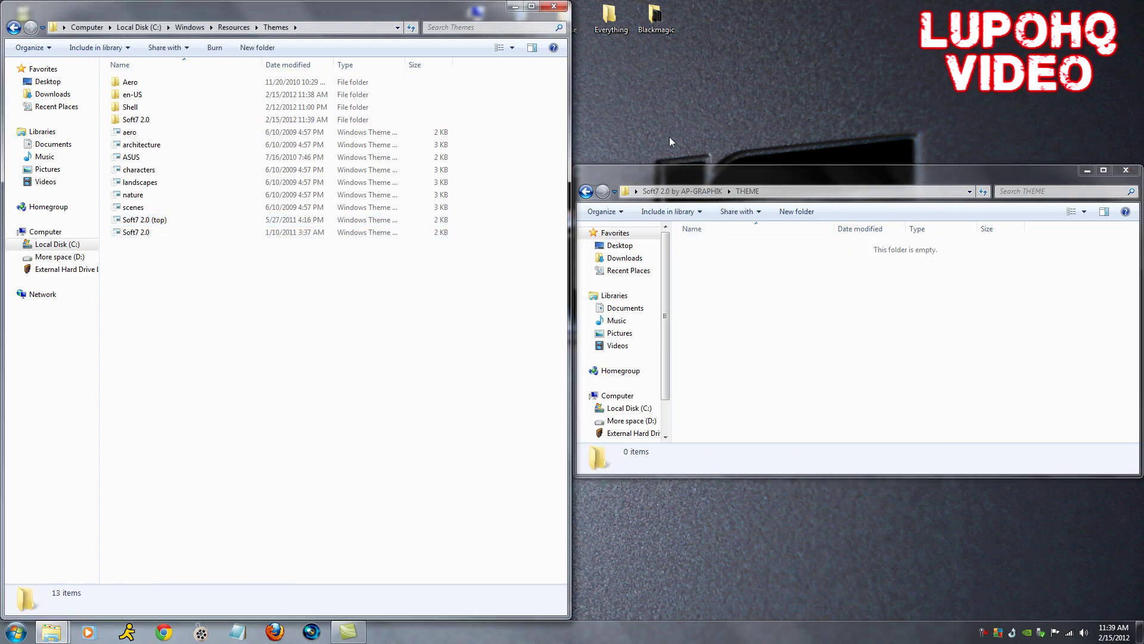
- Apply the Soft7 2.0 theme from the desktop's Personalization settings
right_click(717, 53)
left_click(745, 206)
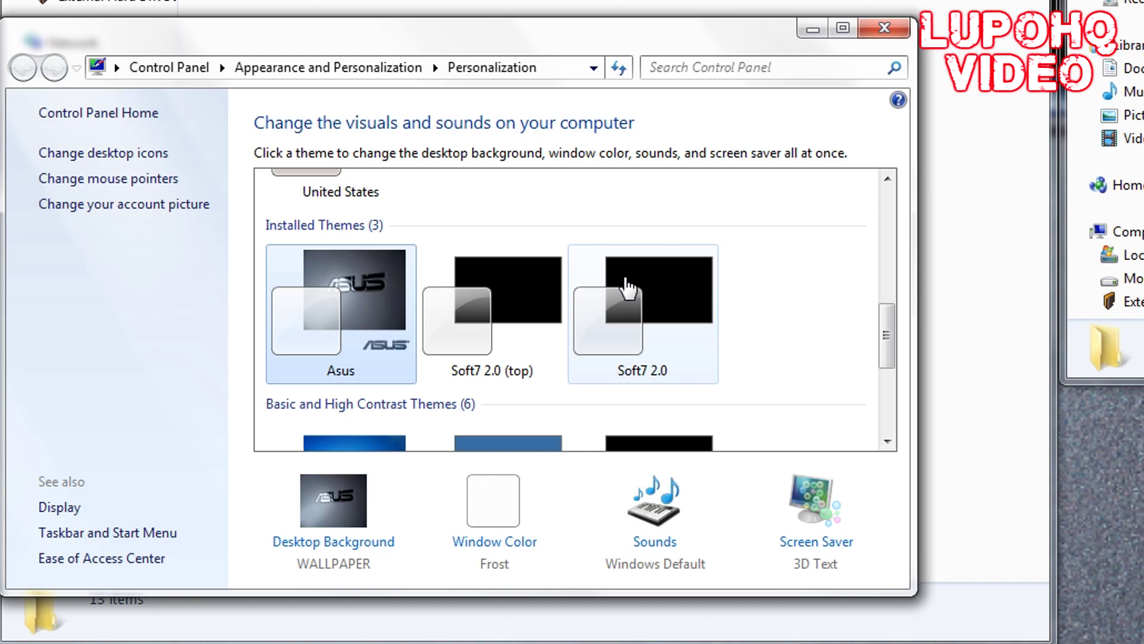
left_click(652, 283)
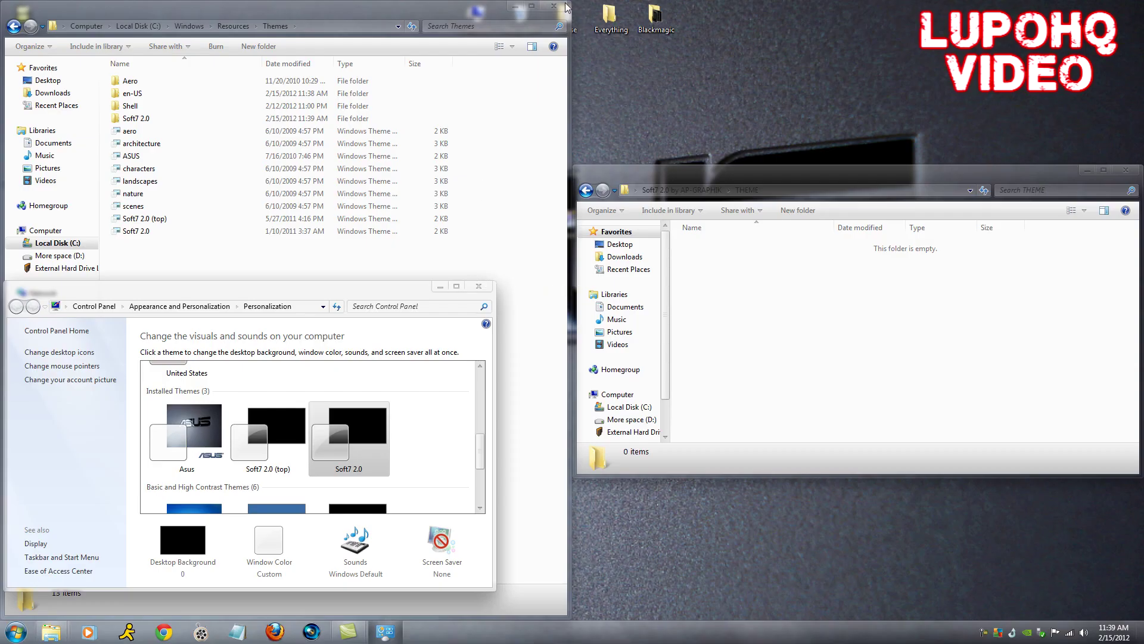
- Close the open windows and preview the theme in the Start menu and Computer
left_click(554, 6)
left_click(479, 286)
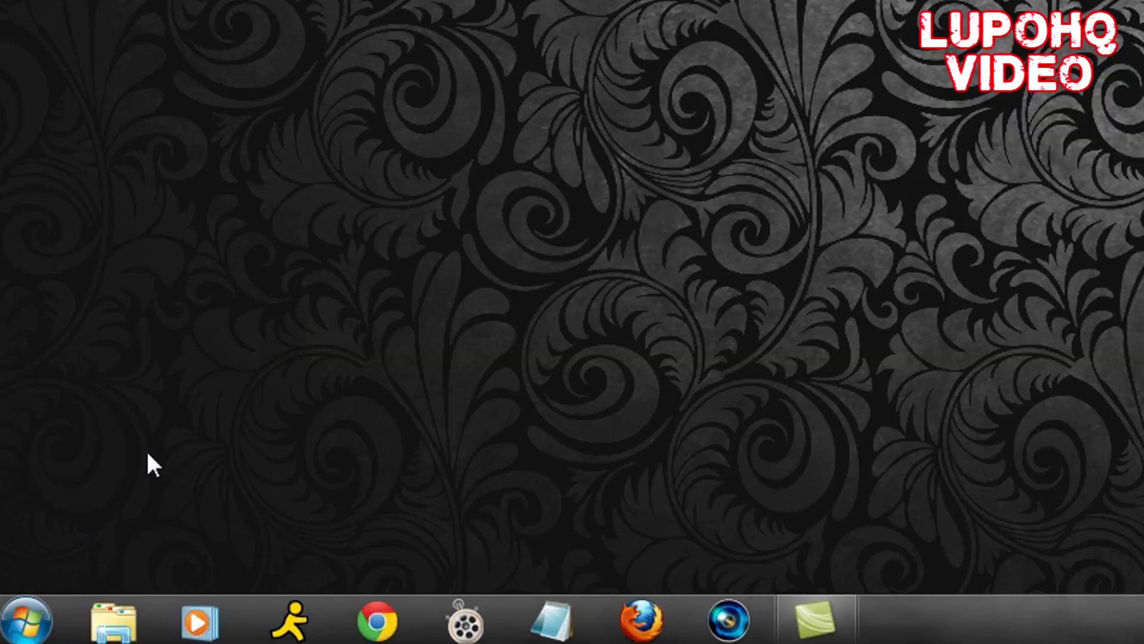
left_click(26, 620)
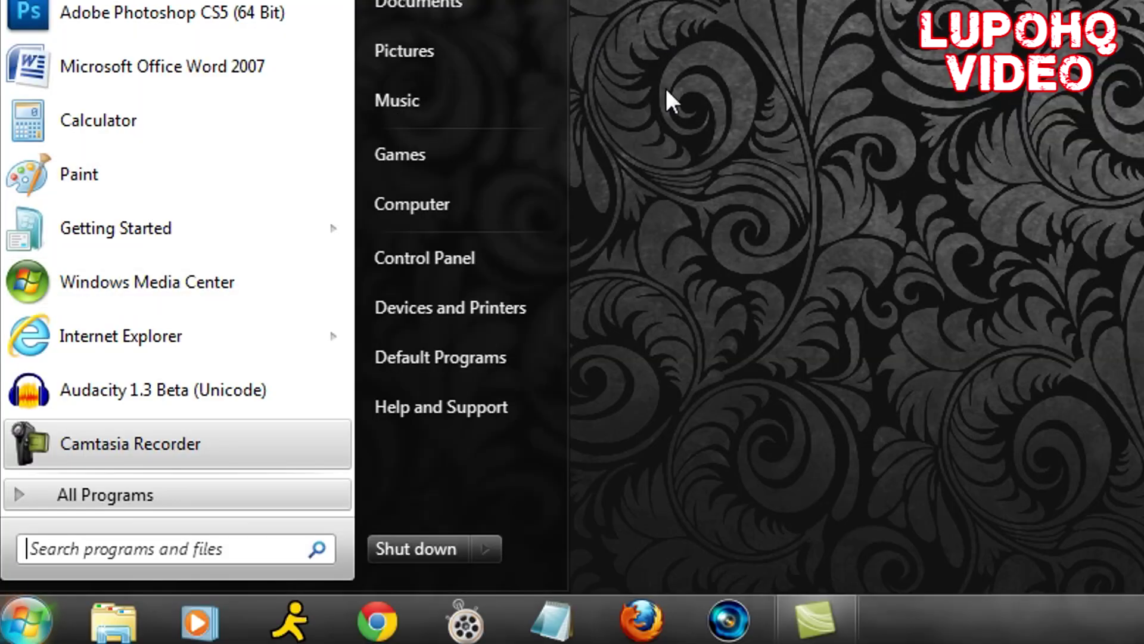
left_click(411, 203)
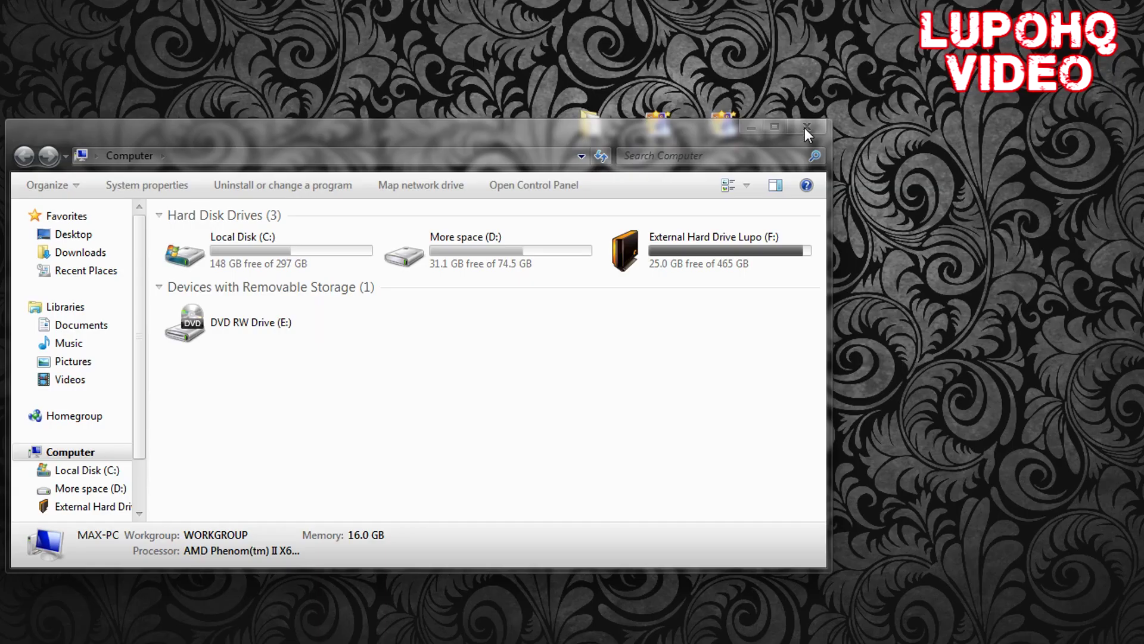
left_click(669, 220)
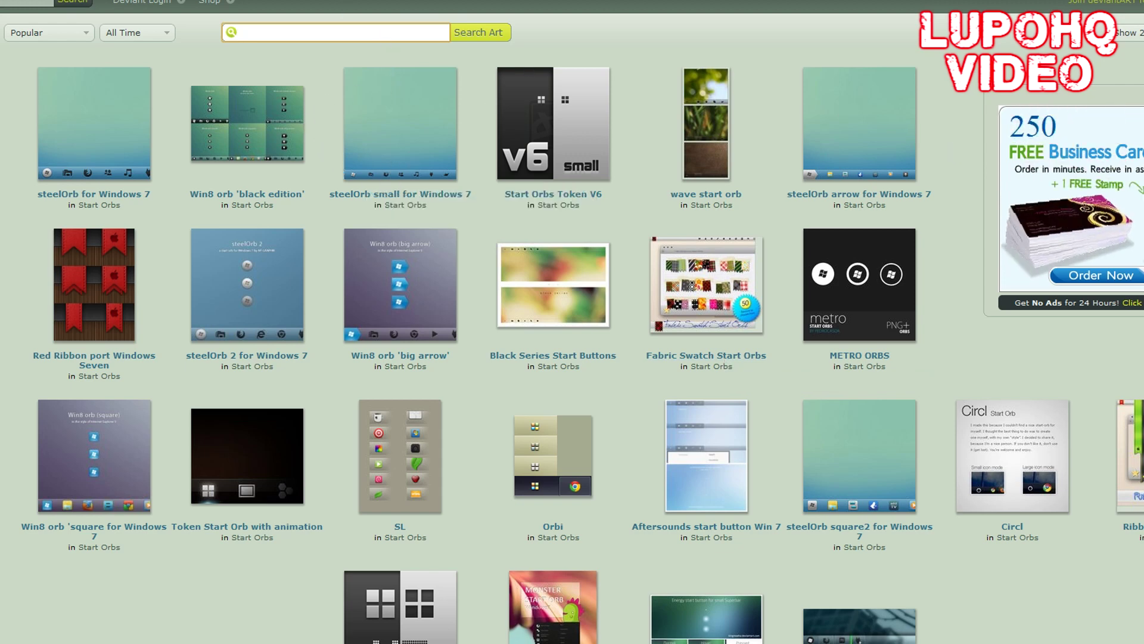
- Filter Start Orbs to the past month, then download and open the Windows 7 black start orb
left_click(116, 23)
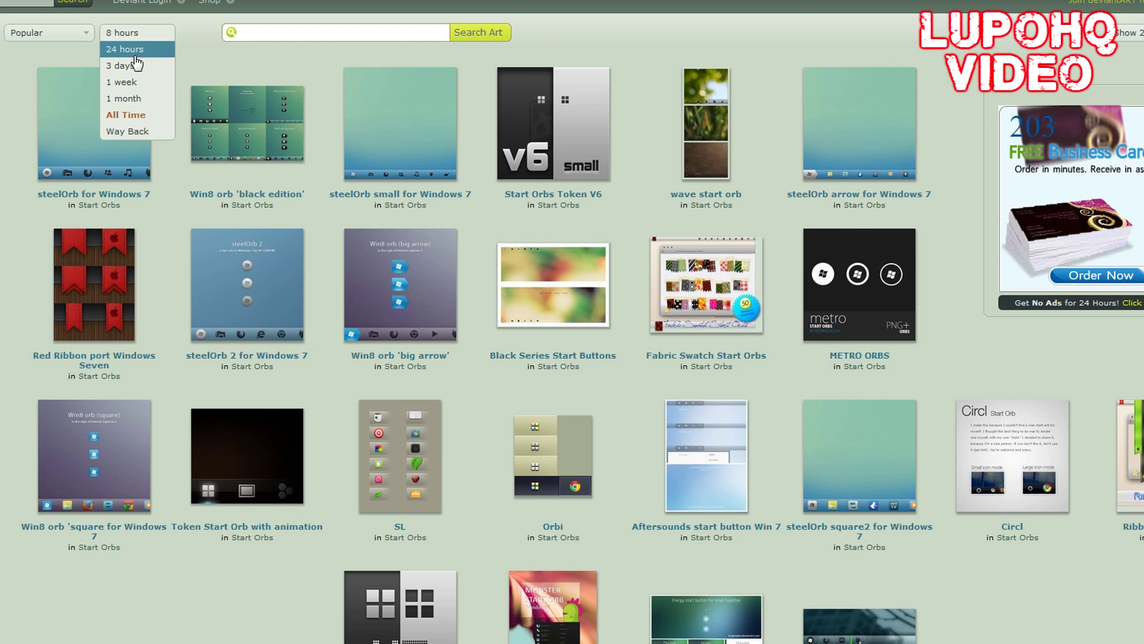
left_click(131, 92)
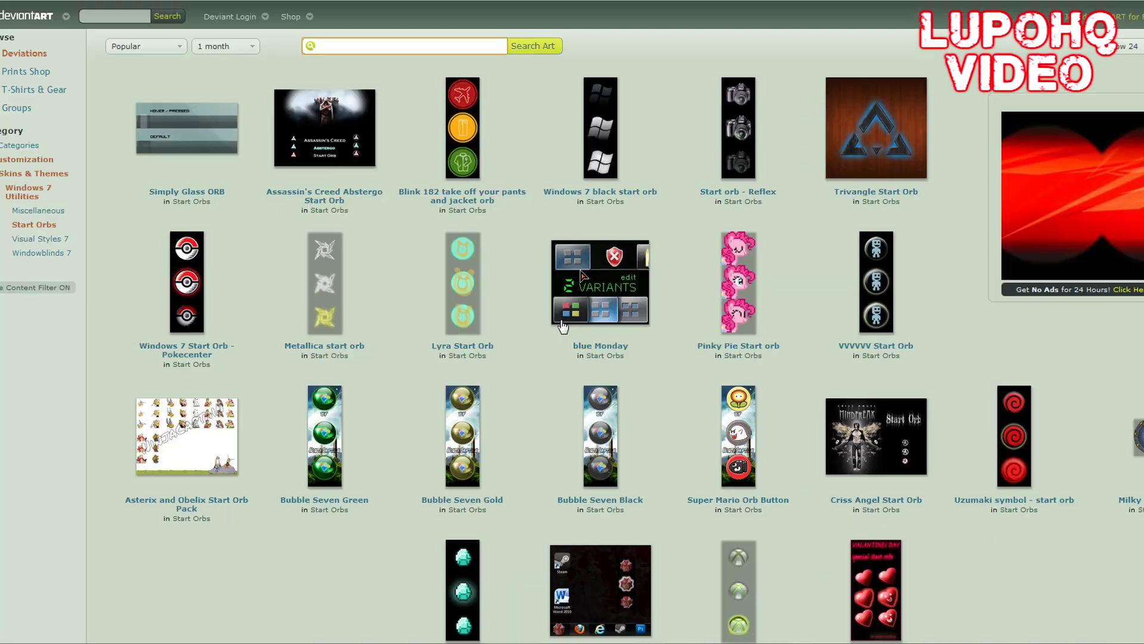
left_click(596, 134)
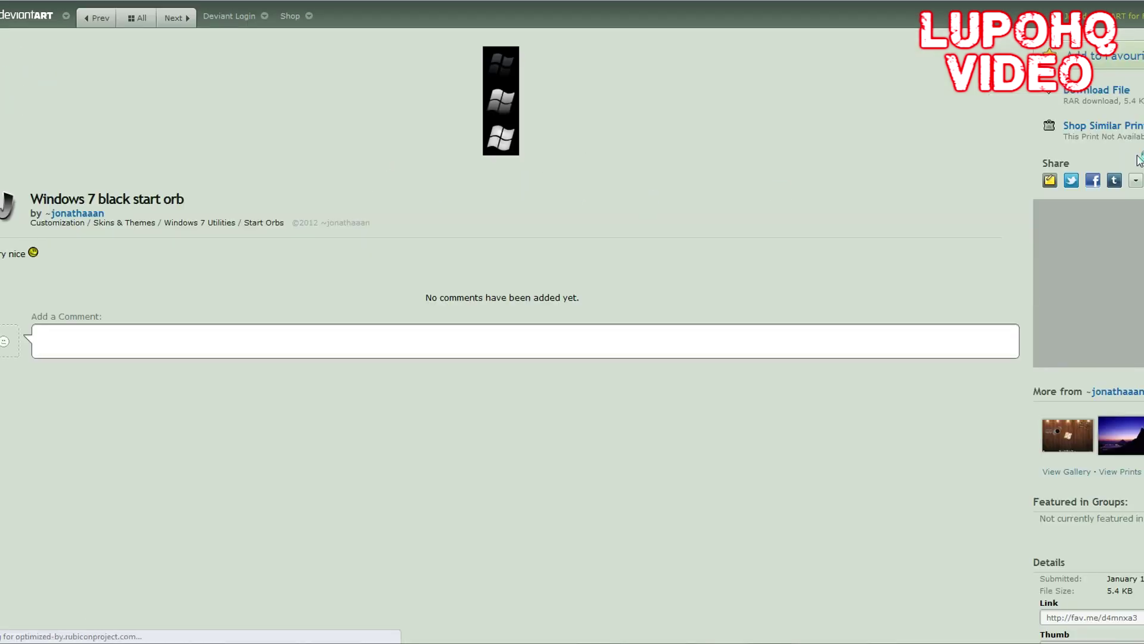
left_click(1091, 91)
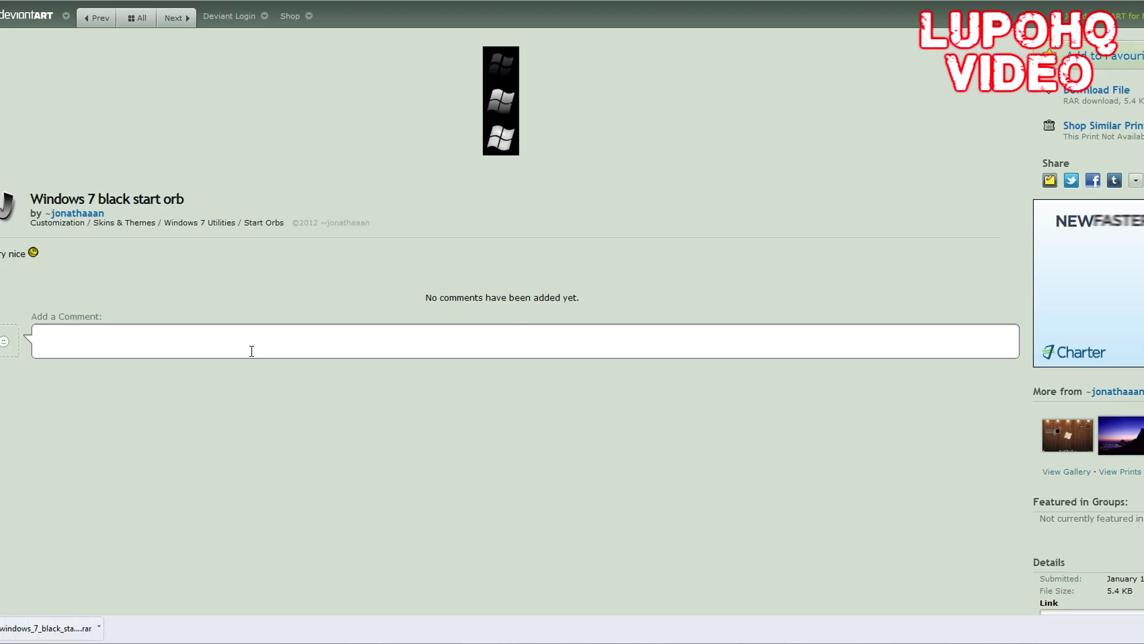
left_click(42, 626)
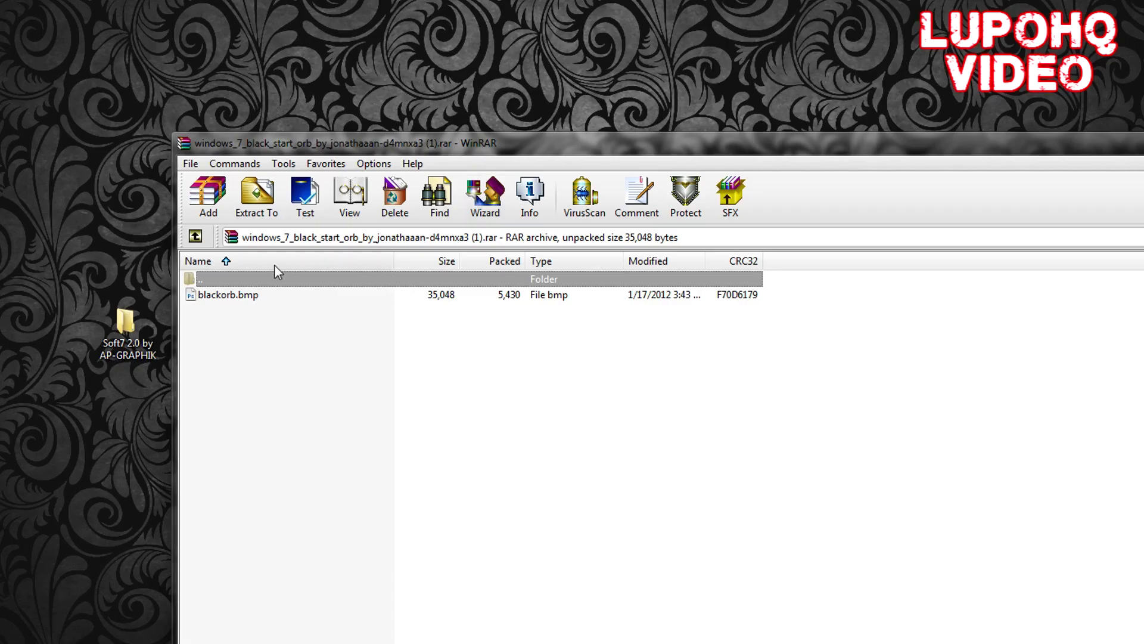
- Drag blackorb.bmp from the archive onto the desktop and close WinRAR
left_click(241, 298)
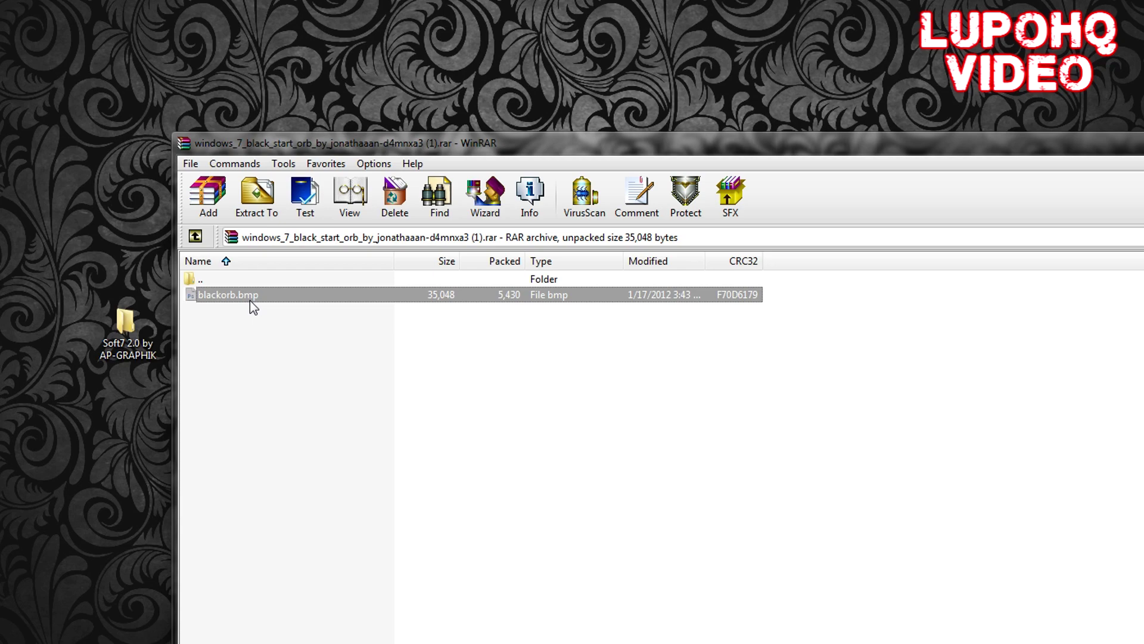
left_click_drag(258, 297, 263, 55)
key("Escape")
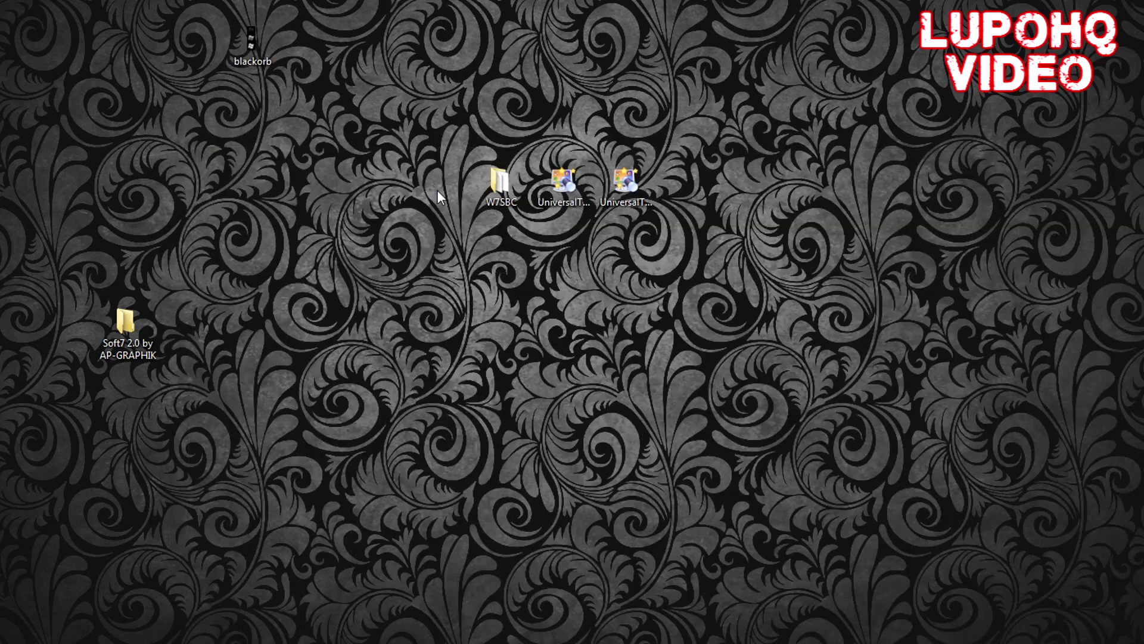
- Run W7SBC's Start Button Changer as administrator, swap in the blackorb image, then close it
double_click(506, 180)
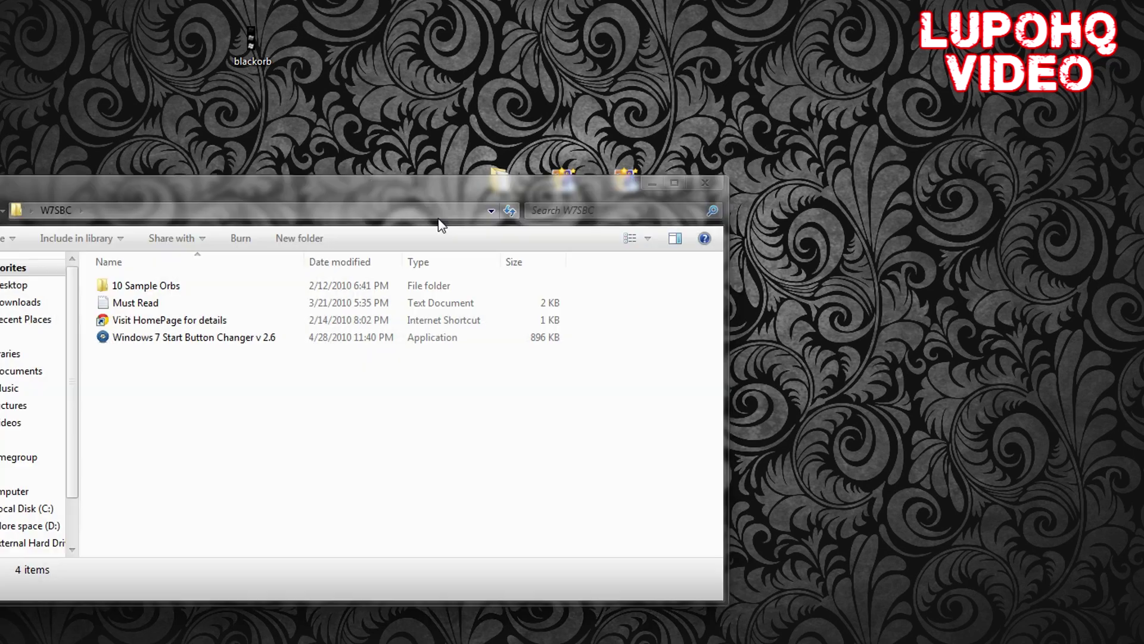
right_click(159, 341)
left_click(215, 0)
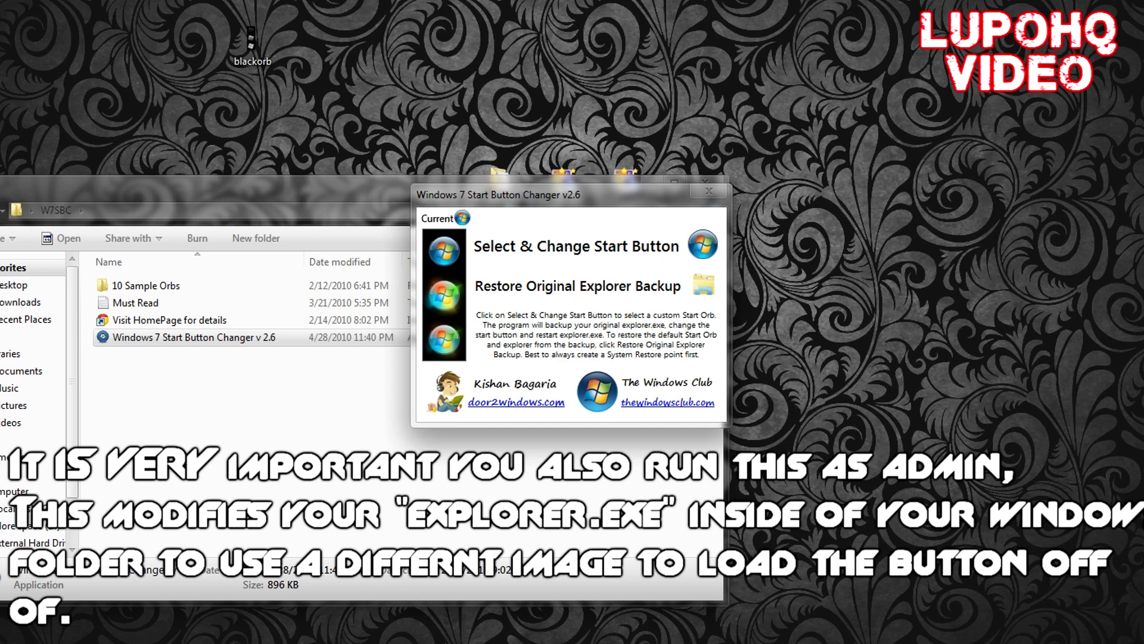
left_click(705, 180)
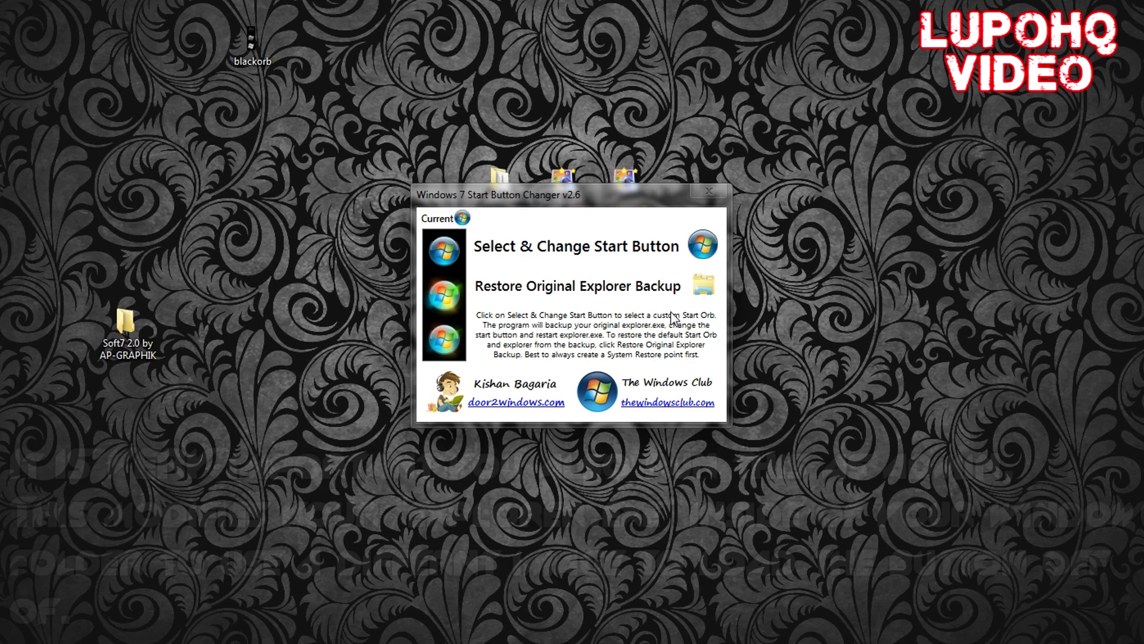
left_click(716, 247)
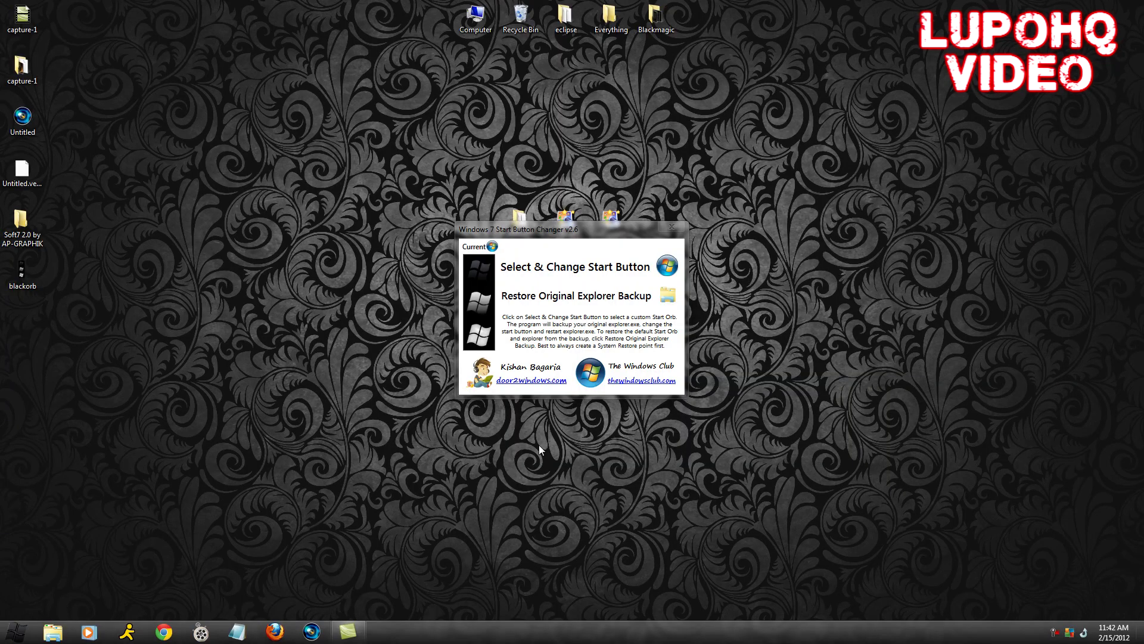
left_click(672, 242)
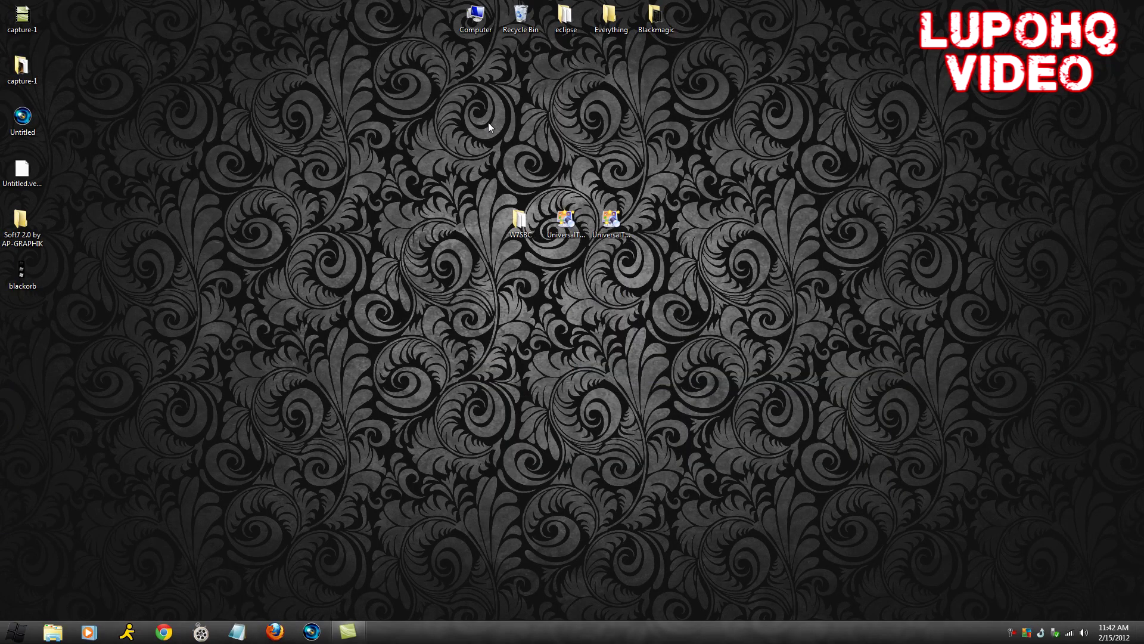